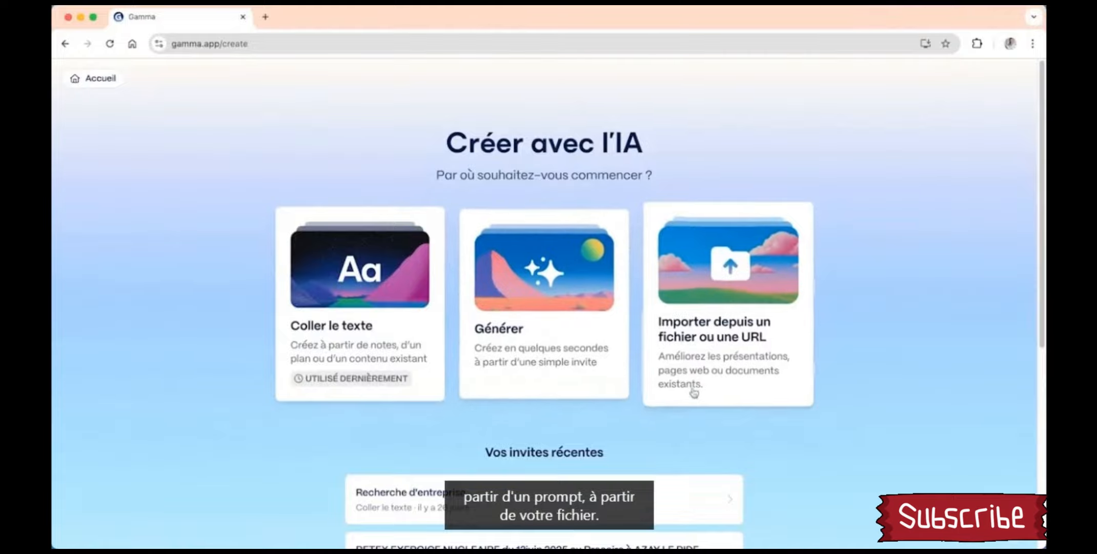
# Import the Word file PIB Cours Prépa HEC.docx as the source content and continue with Présentation as the output type
pyautogui.click(697, 382)
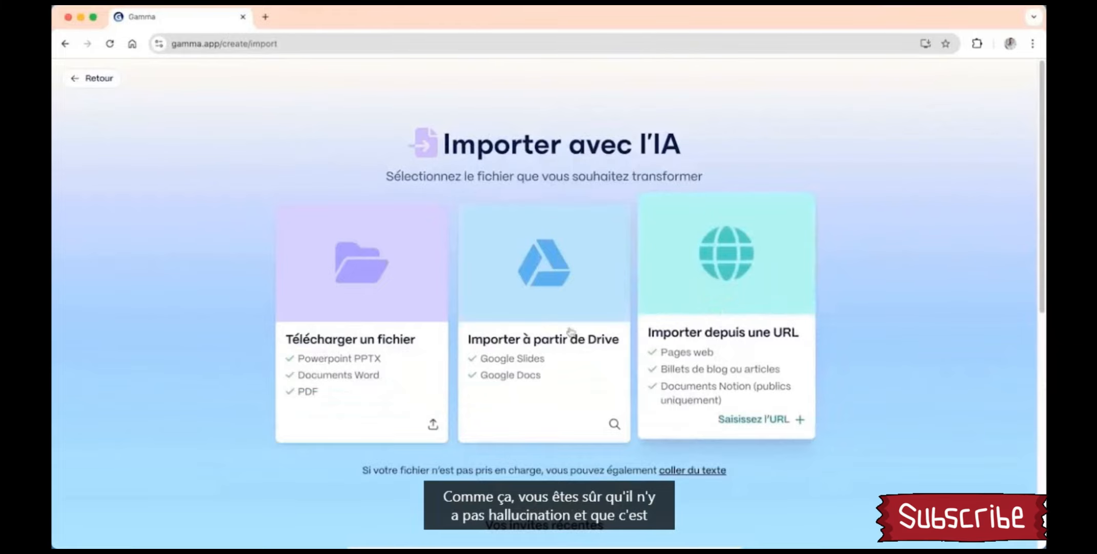
pyautogui.click(369, 361)
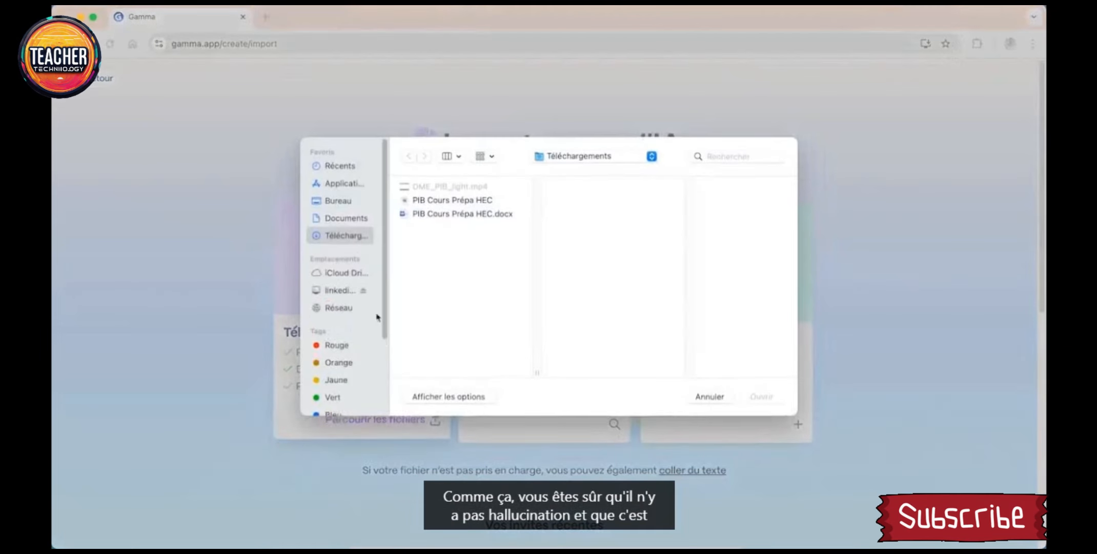
pyautogui.doubleClick(445, 214)
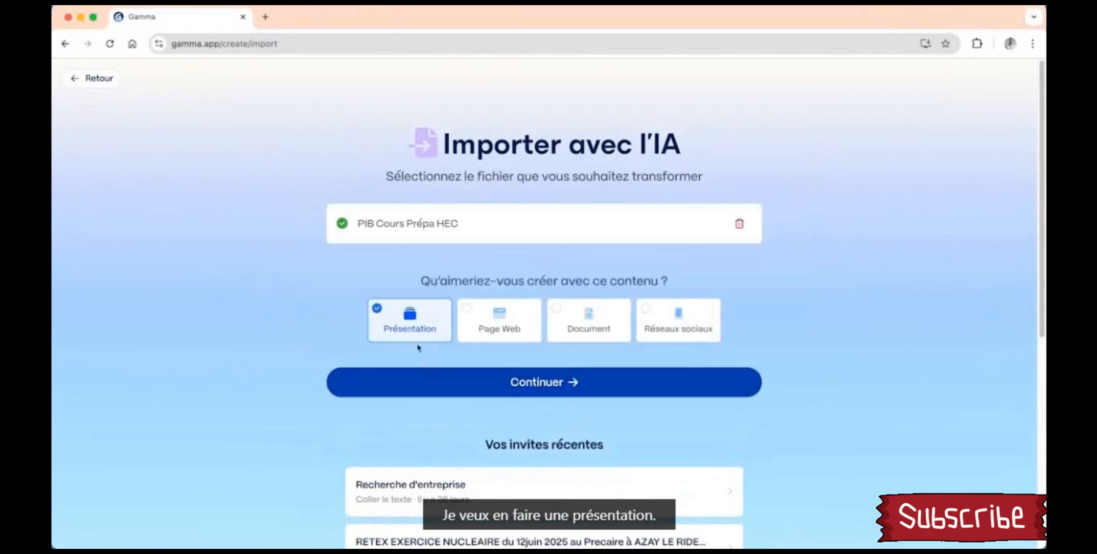
pyautogui.click(411, 386)
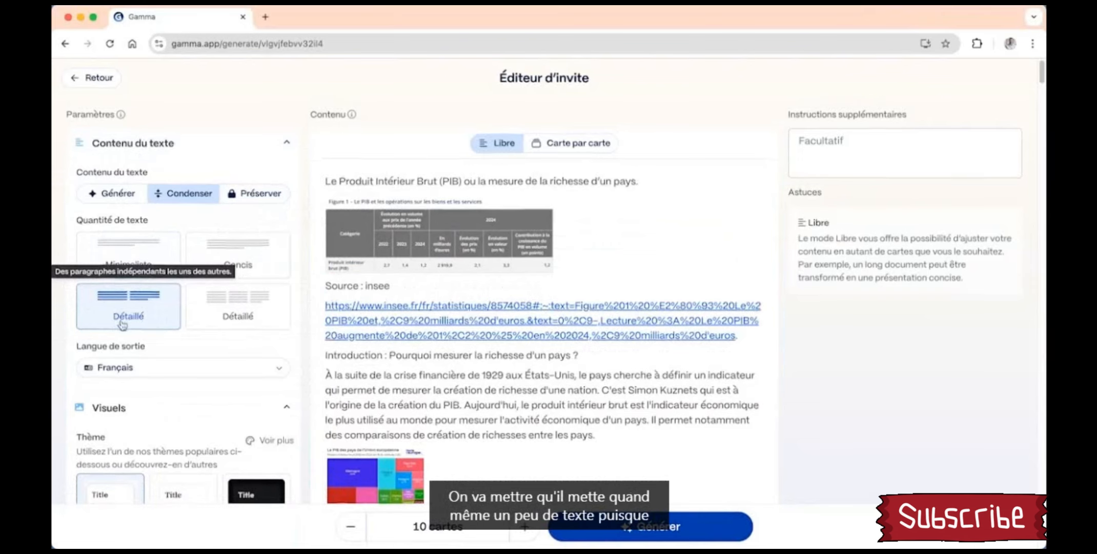
# Examine the text and visual settings, including the full list of custom themes, without changing the current theme
pyautogui.scroll(-5, 122, 317)
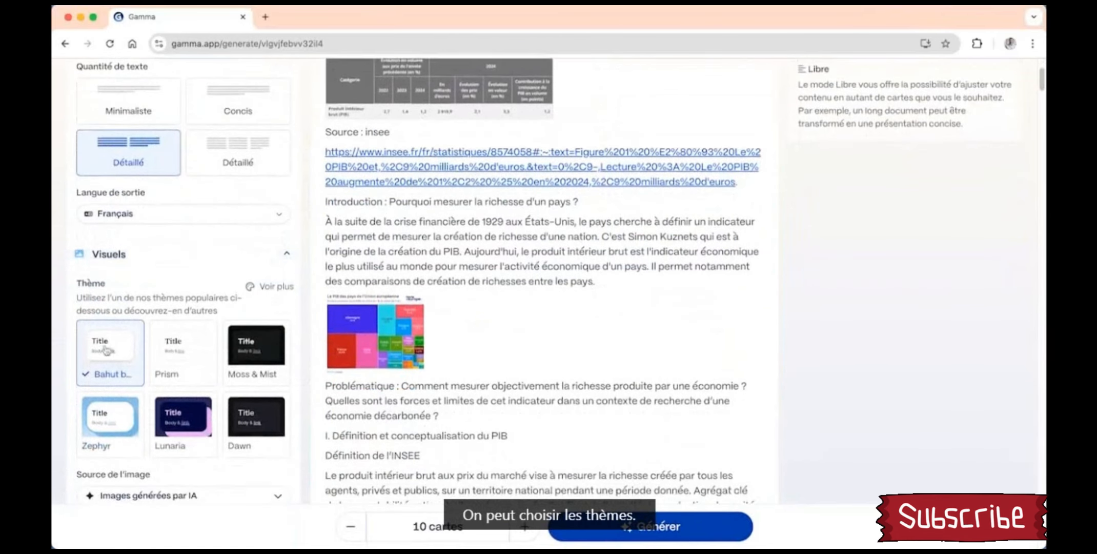
pyautogui.scroll(-1, 220, 341)
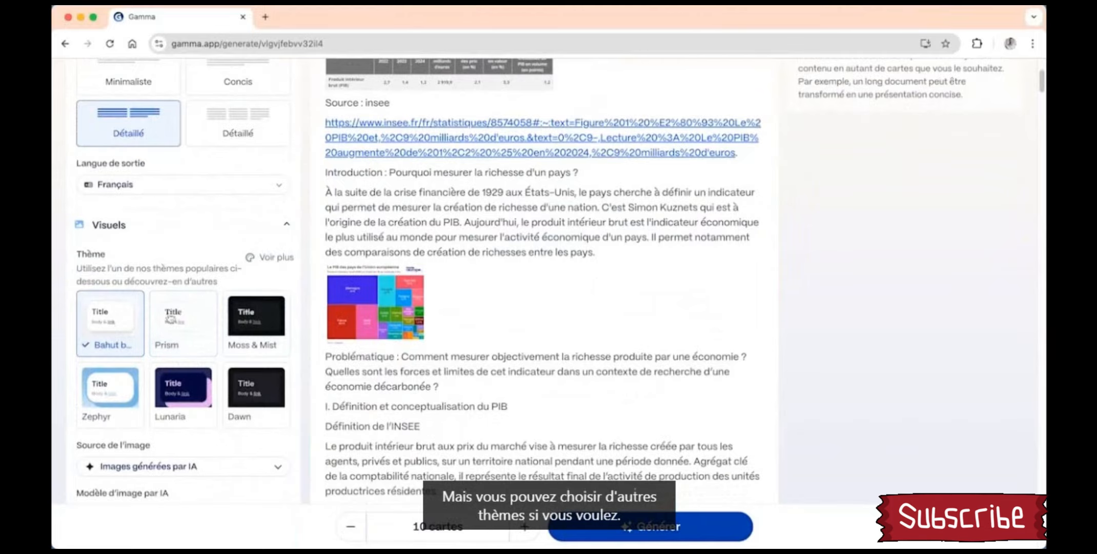
pyautogui.scroll(-6, 233, 379)
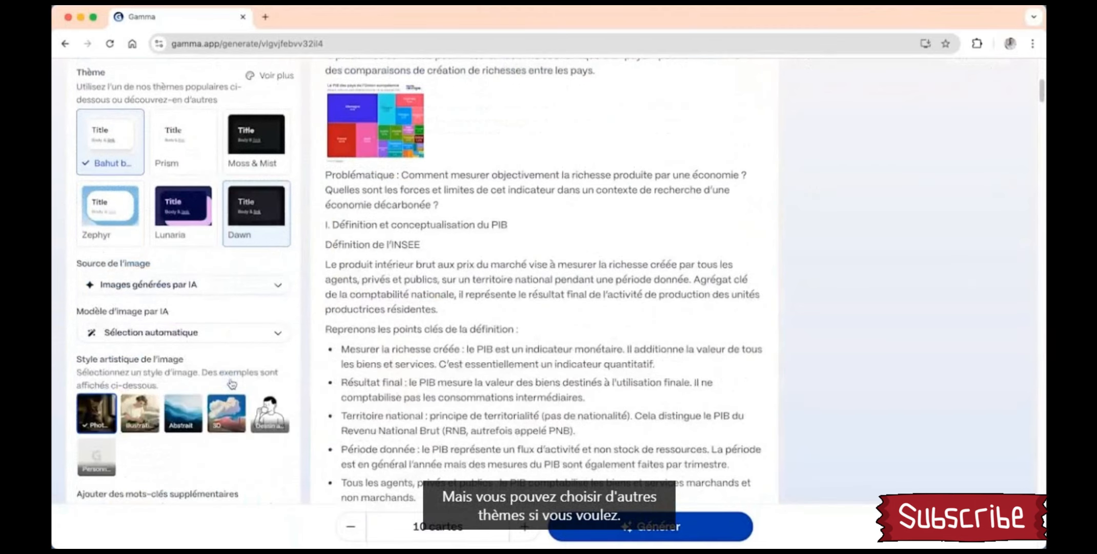
pyautogui.click(269, 76)
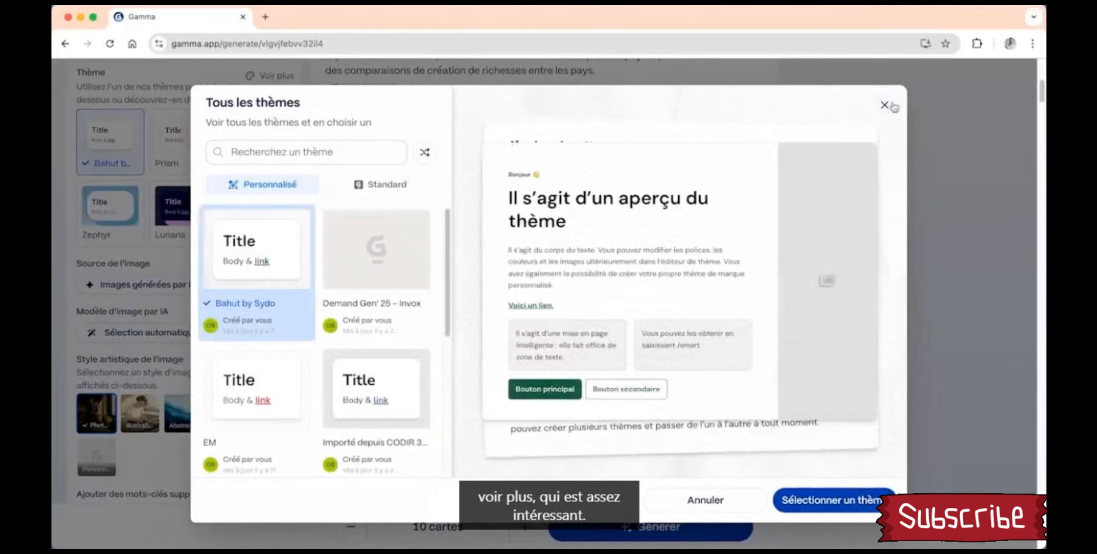
pyautogui.click(884, 105)
pyautogui.scroll(8, 160, 349)
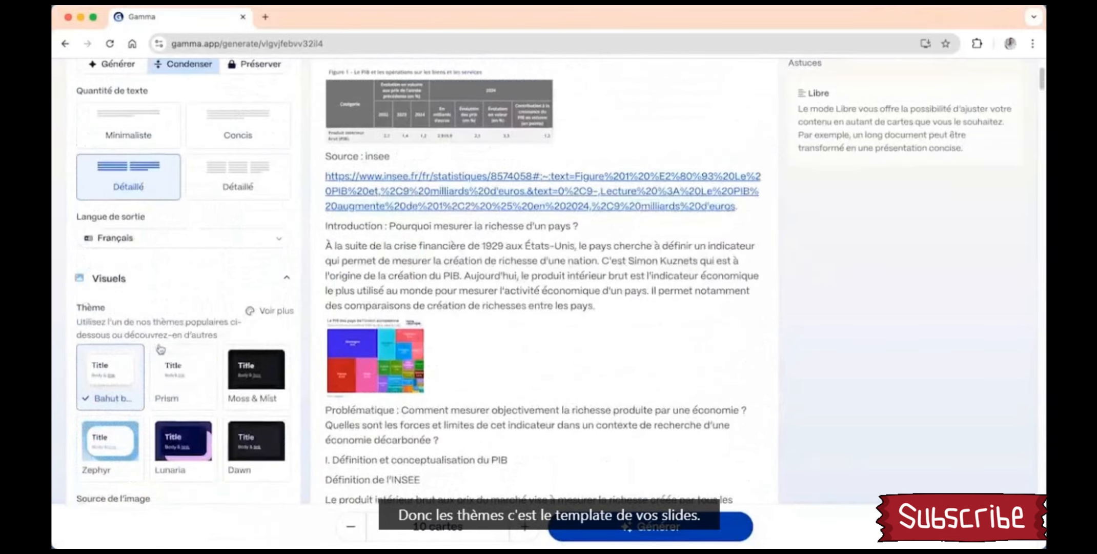
# Check the image source options, keep Images générées par IA, and set the AI image model to DALL-E 3
pyautogui.scroll(-12, 160, 343)
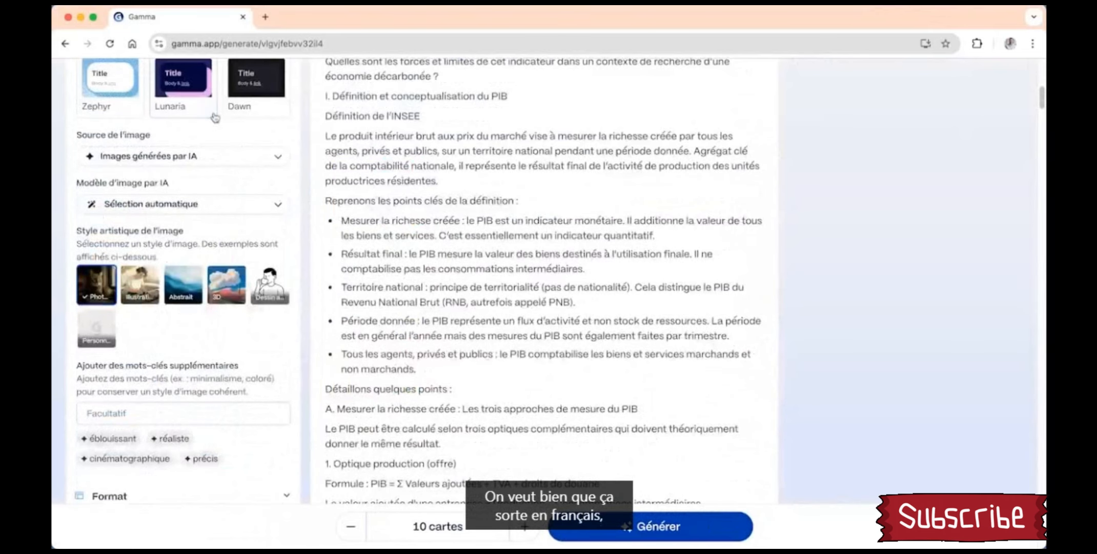
pyautogui.click(220, 160)
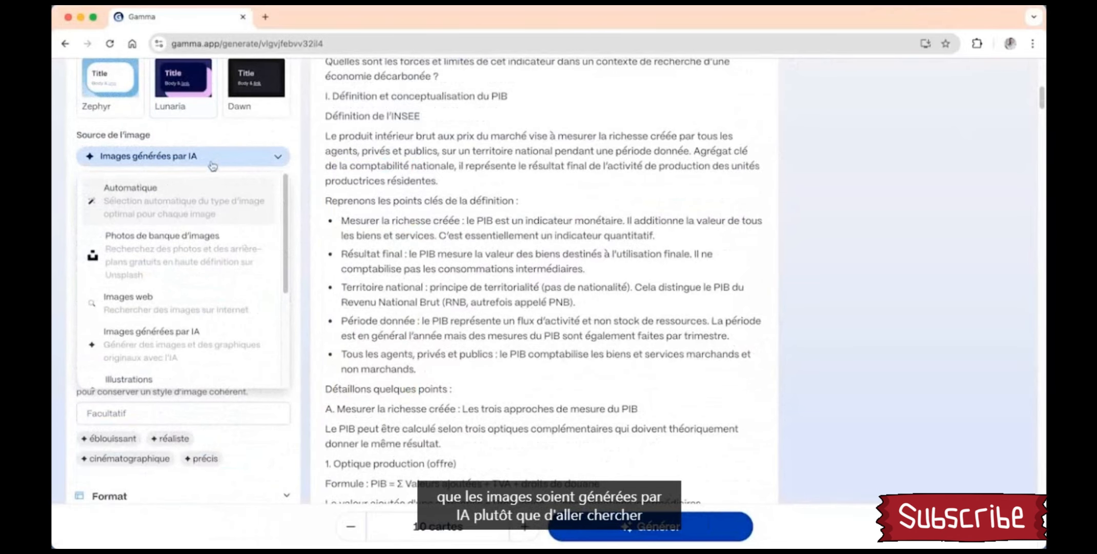
pyautogui.click(218, 149)
pyautogui.click(200, 210)
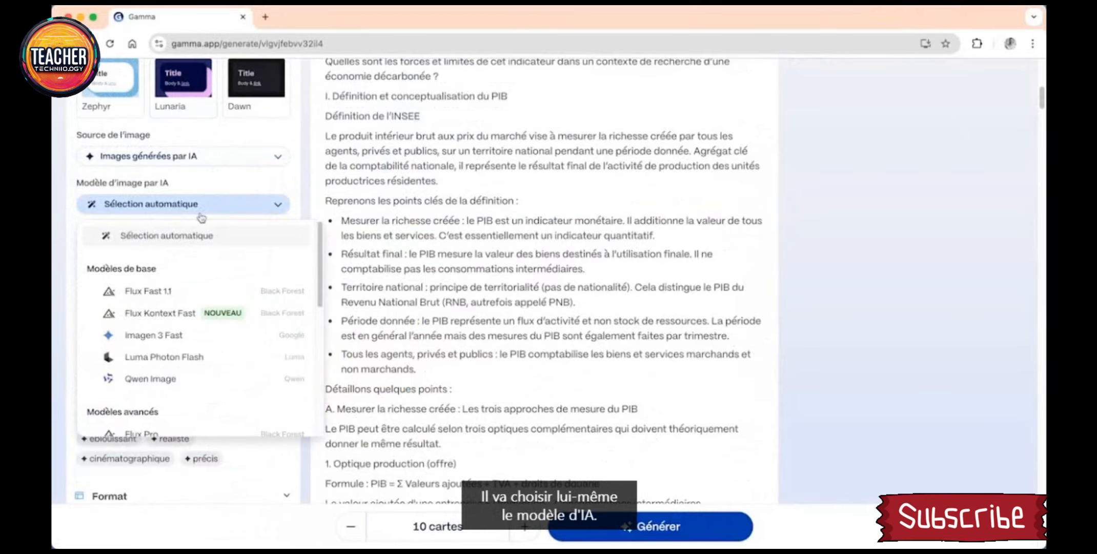
pyautogui.scroll(-3, 184, 425)
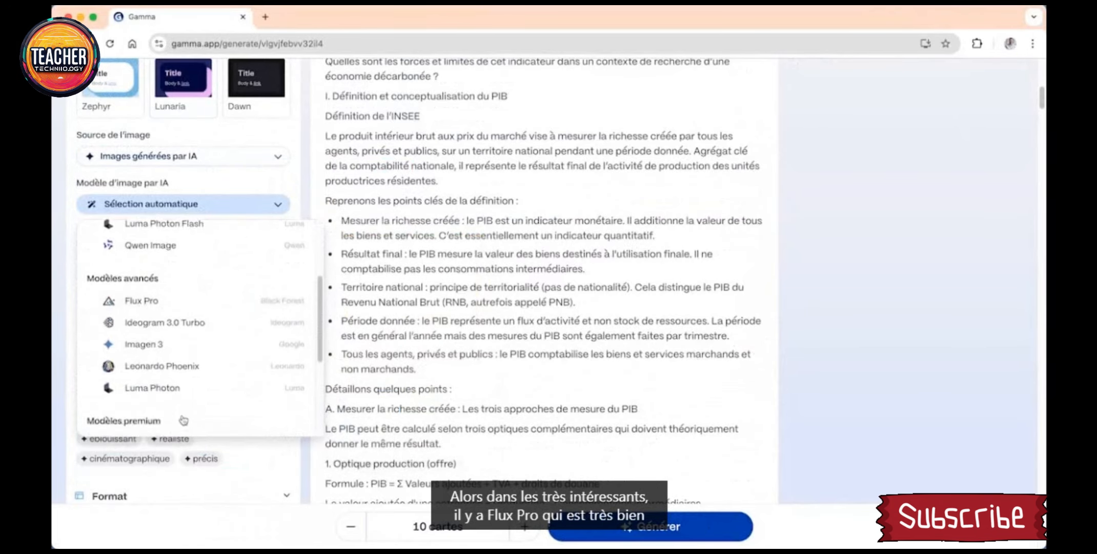
pyautogui.scroll(-2, 183, 420)
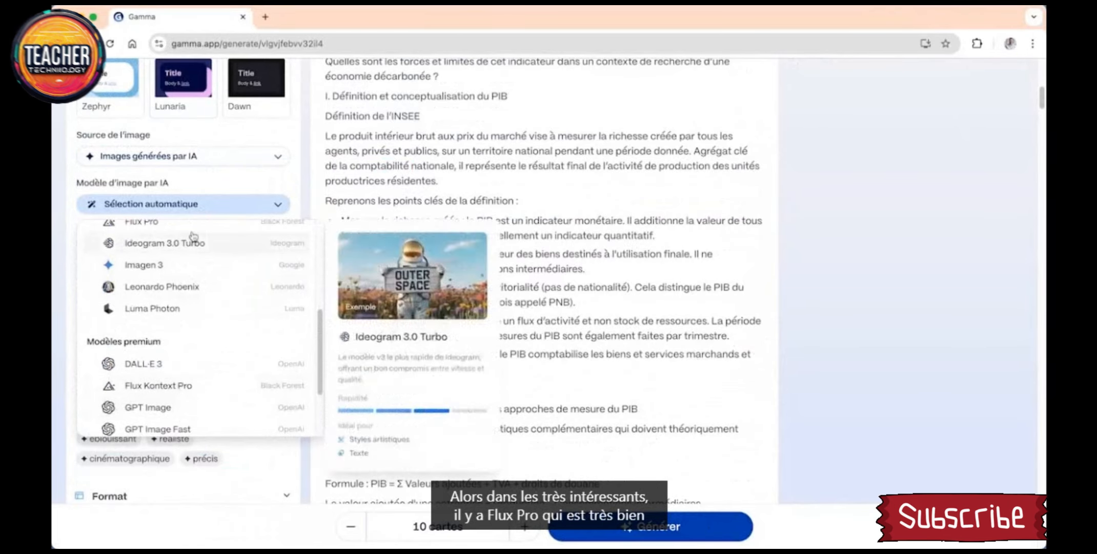
pyautogui.click(182, 363)
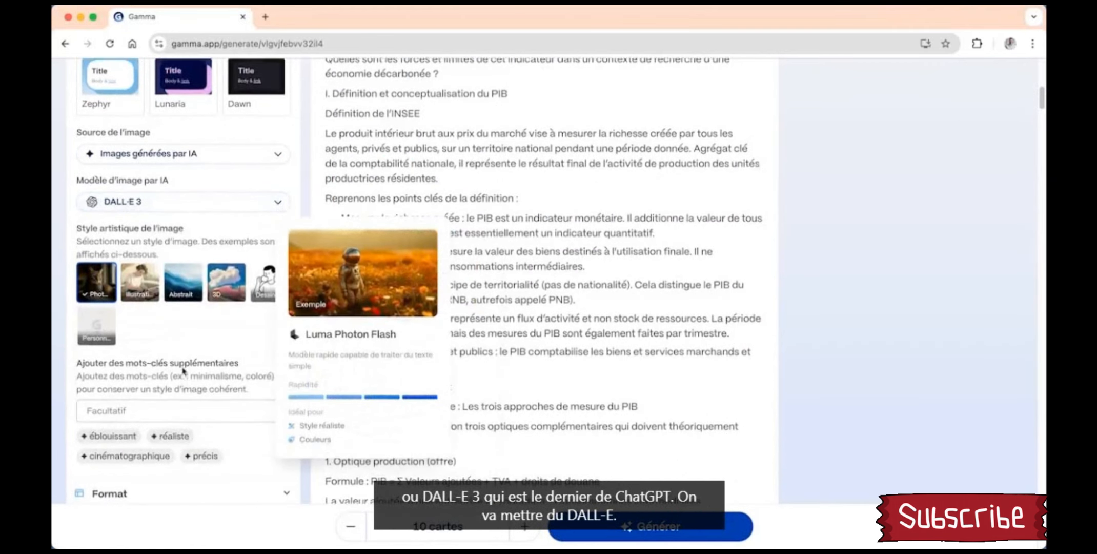
# Set the image art style to line drawing and generate the 10-card presentation
pyautogui.click(140, 281)
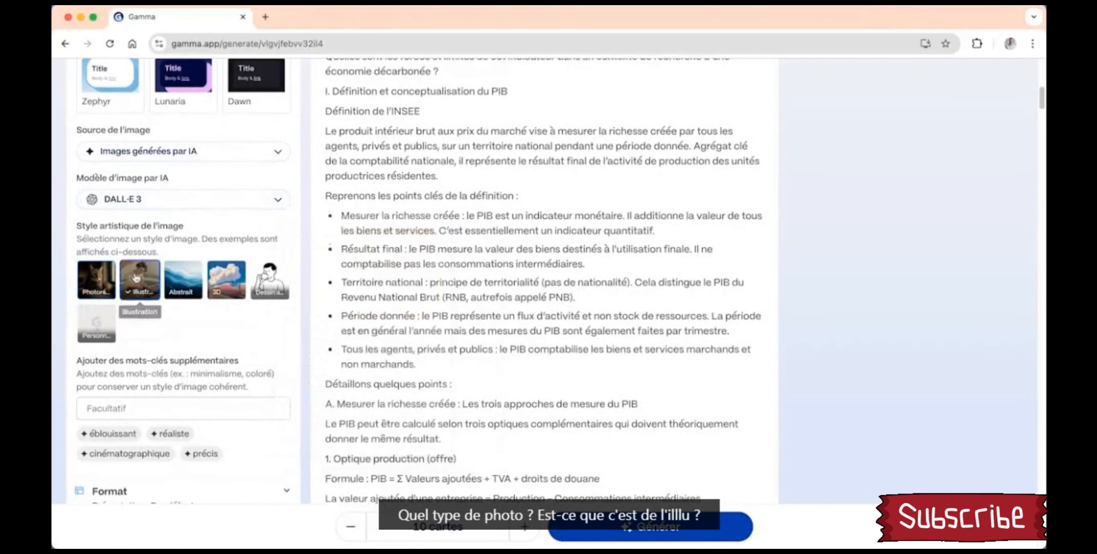
pyautogui.click(271, 287)
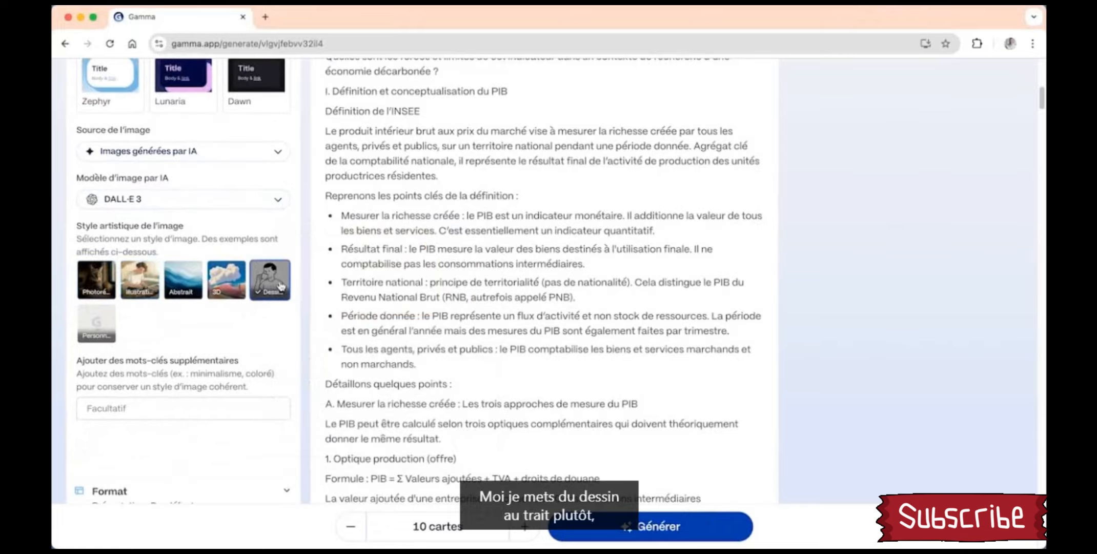
pyautogui.scroll(-3, 276, 351)
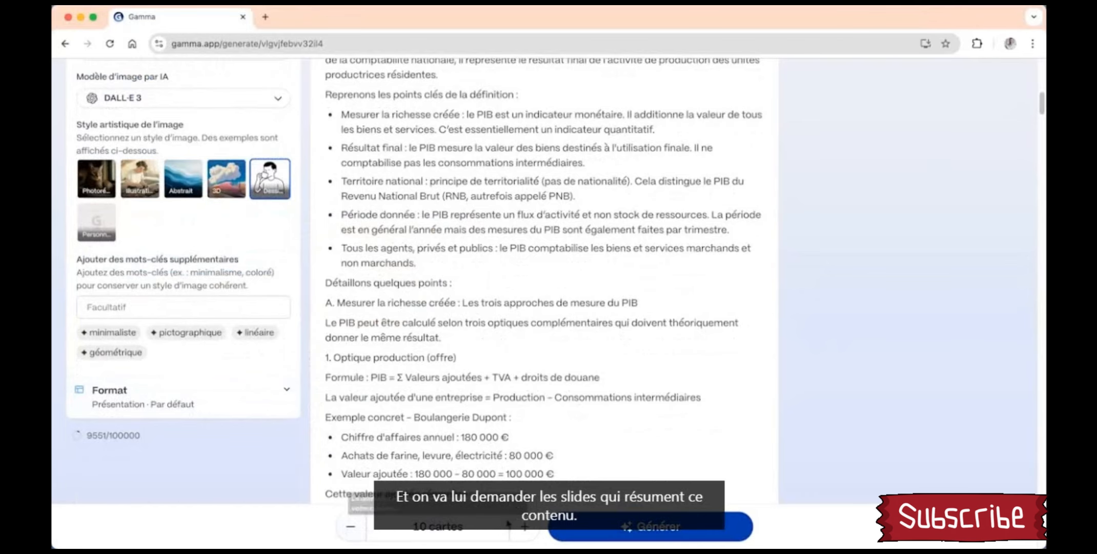
pyautogui.click(591, 533)
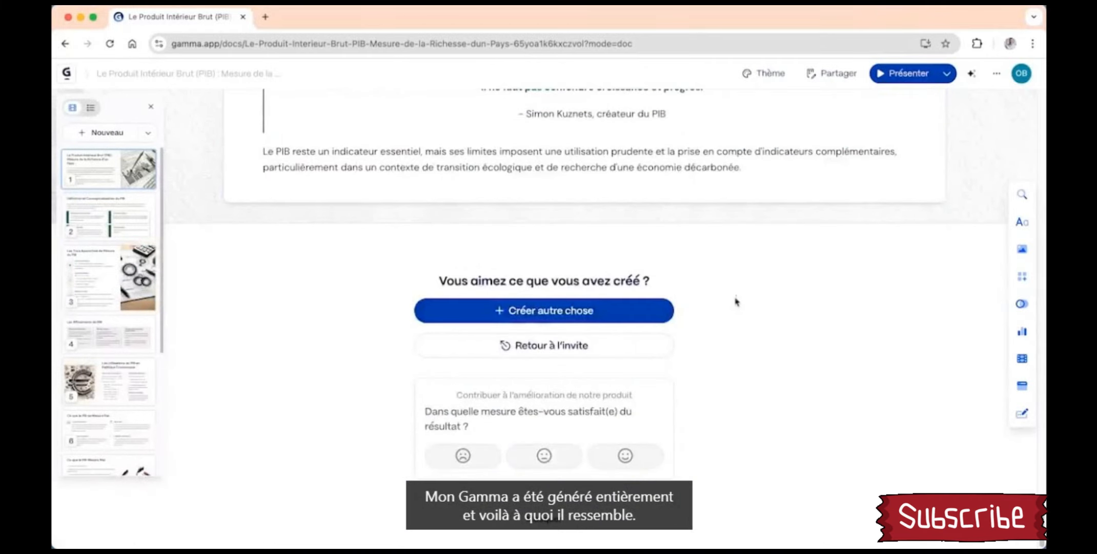
# Review the generated slides throughout the presentation, checking their images, text and layout
pyautogui.scroll(20, 734, 311)
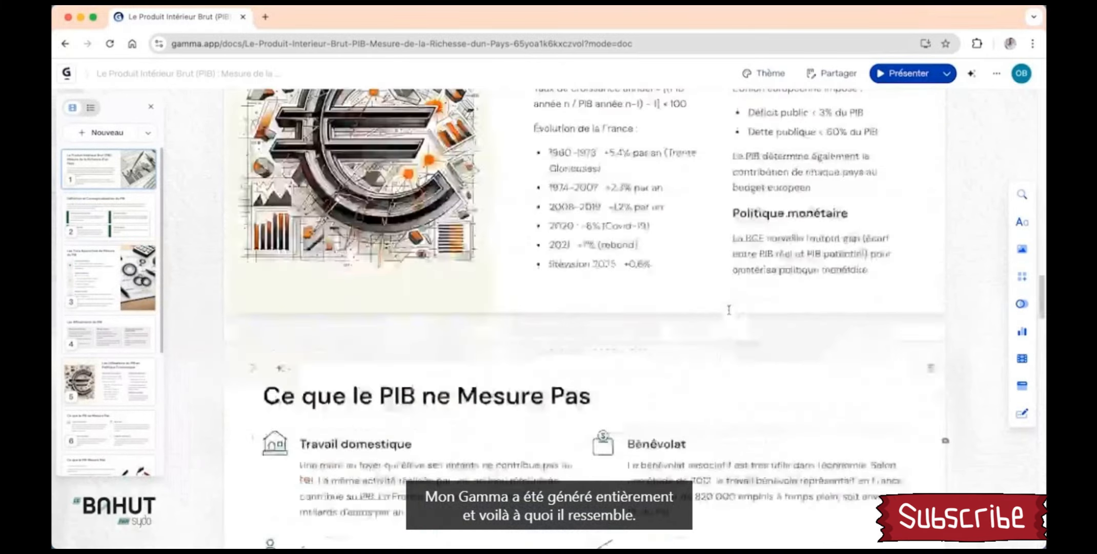
pyautogui.scroll(-12, 662, 309)
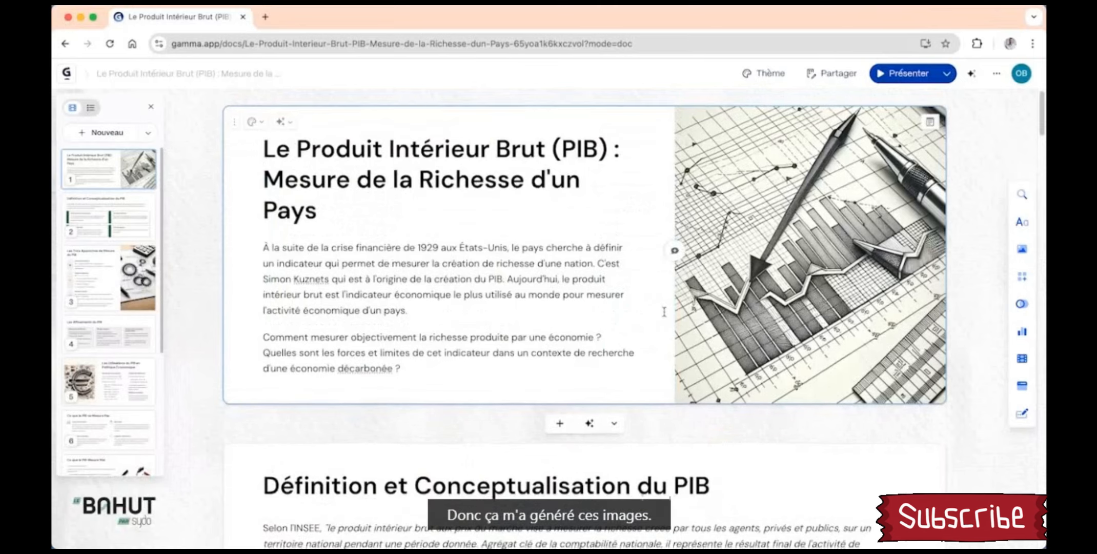
pyautogui.scroll(-3, 661, 309)
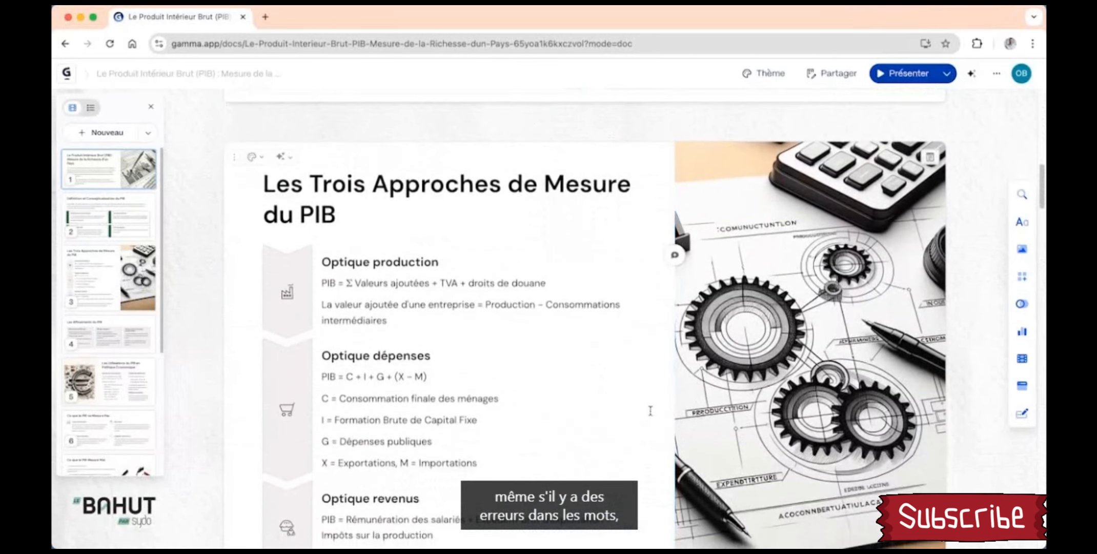
pyautogui.scroll(-15, 650, 411)
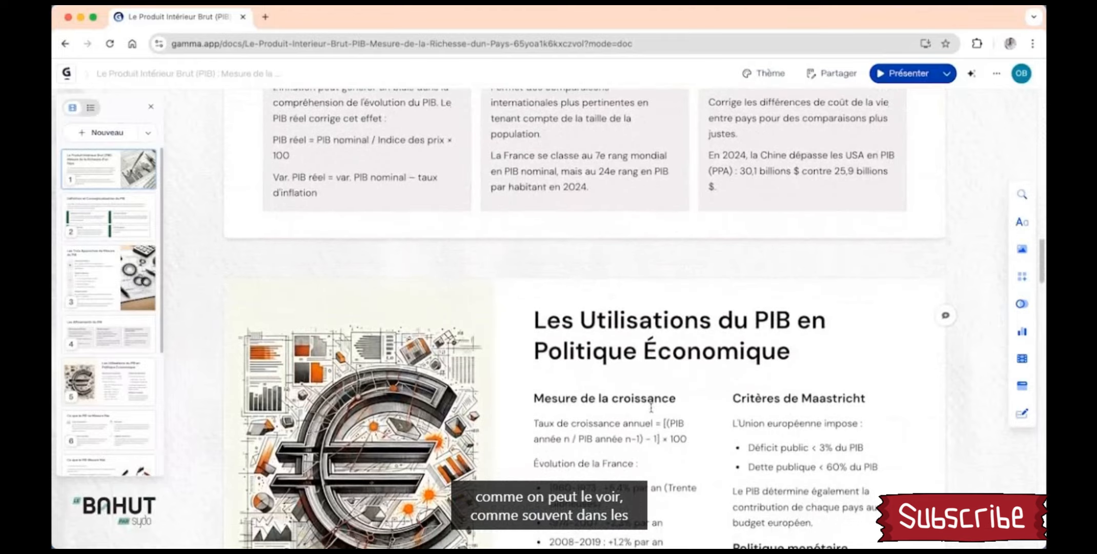
pyautogui.scroll(-15, 650, 406)
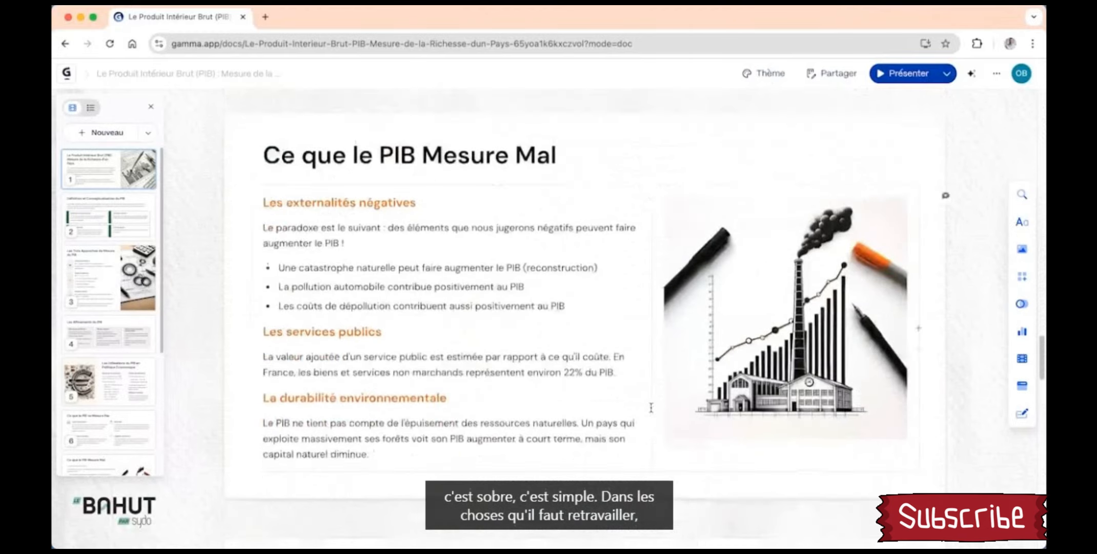
pyautogui.scroll(-10, 651, 407)
# Change the capital M of "Mesure" to lowercase in the title of the slide "Ce que le PIB ne Mesure Pas"
pyautogui.scroll(15, 557, 387)
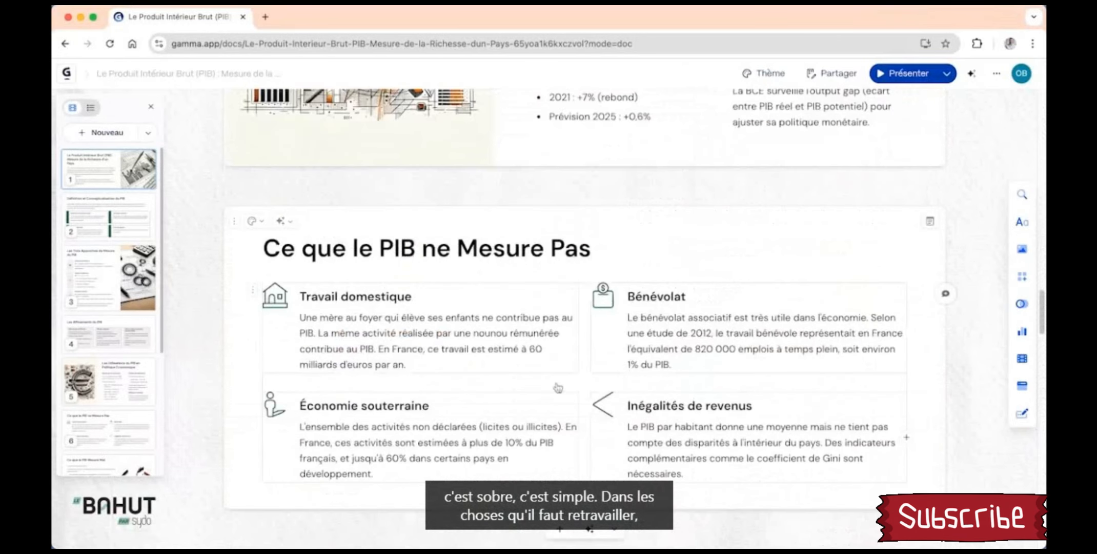
pyautogui.click(478, 248)
pyautogui.press('BackSpace')
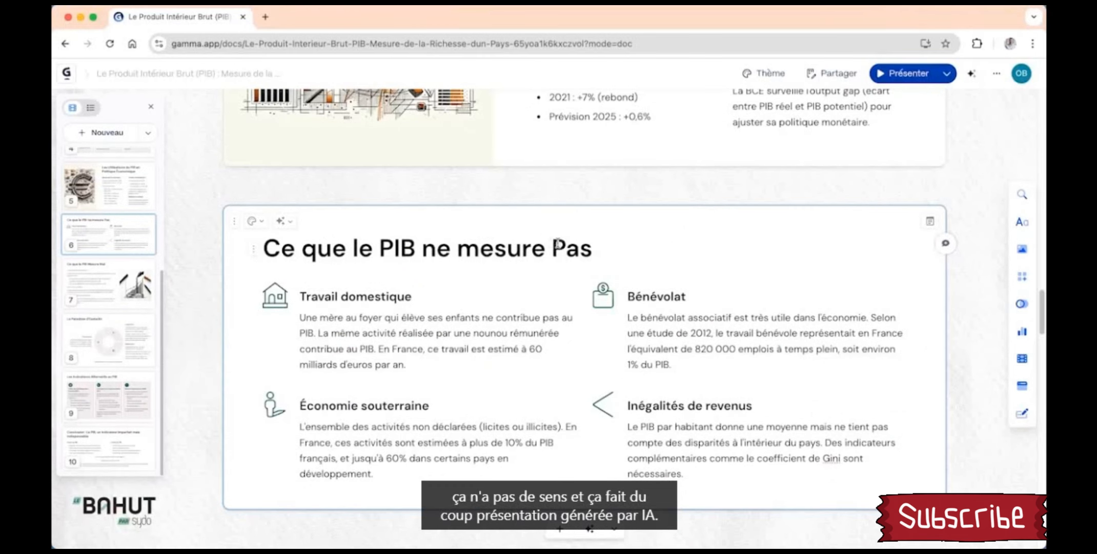
# Look over the neighbouring slides and examine the presentation's export formats without exporting anything
pyautogui.scroll(-8, 518, 368)
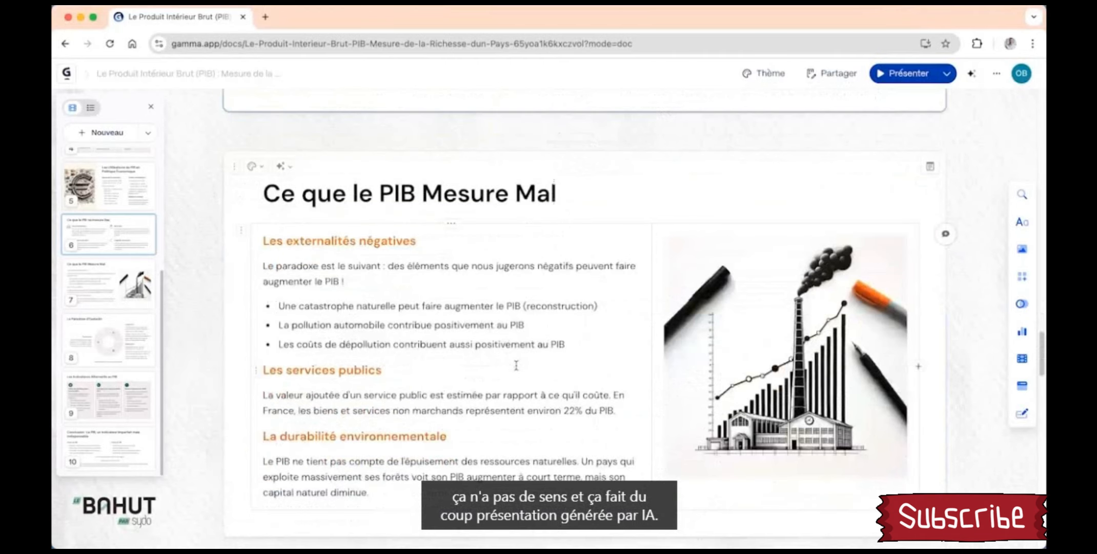
pyautogui.scroll(15, 436, 181)
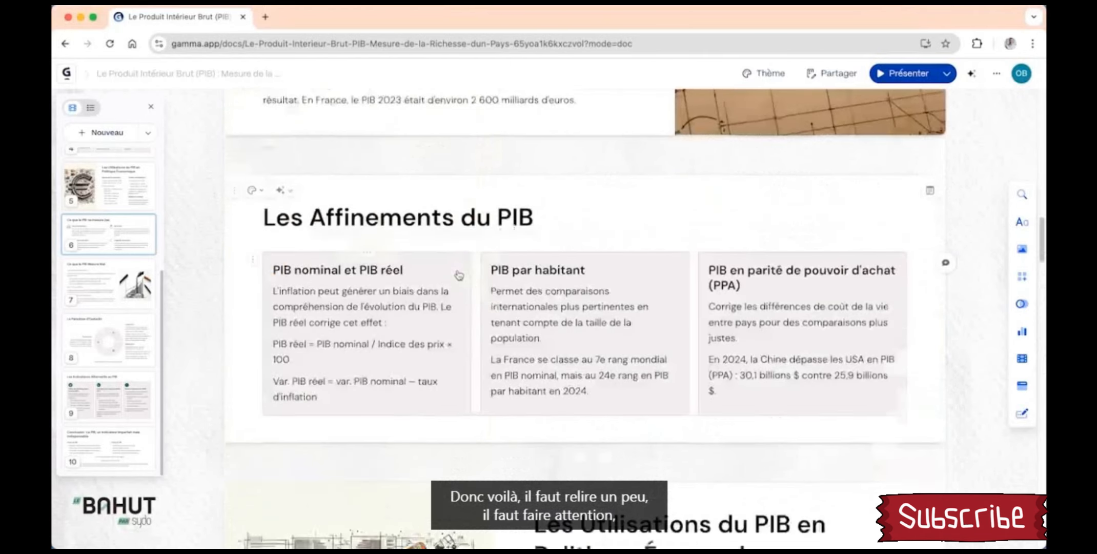
pyautogui.scroll(5, 832, 209)
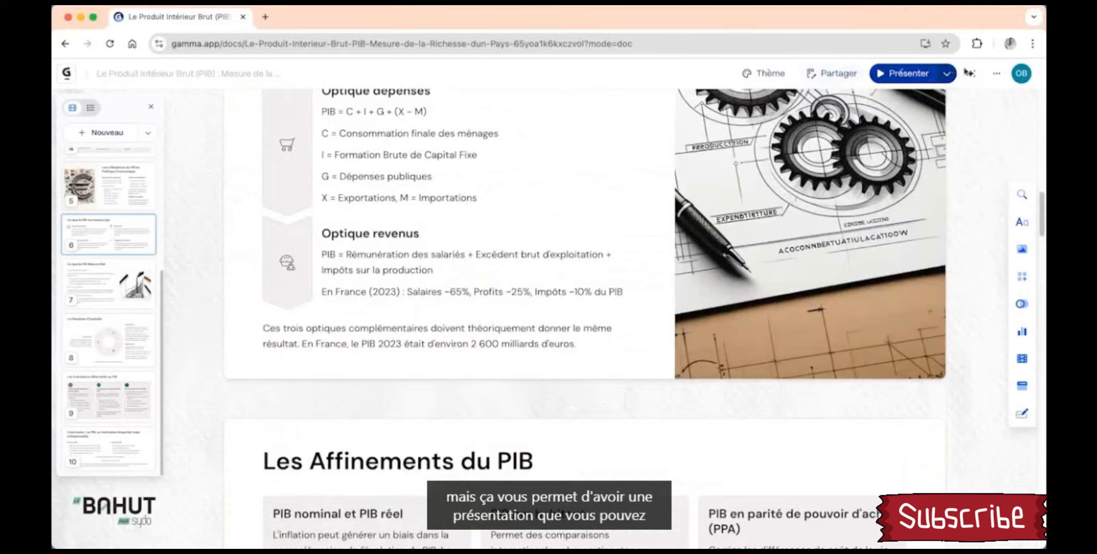
pyautogui.click(996, 74)
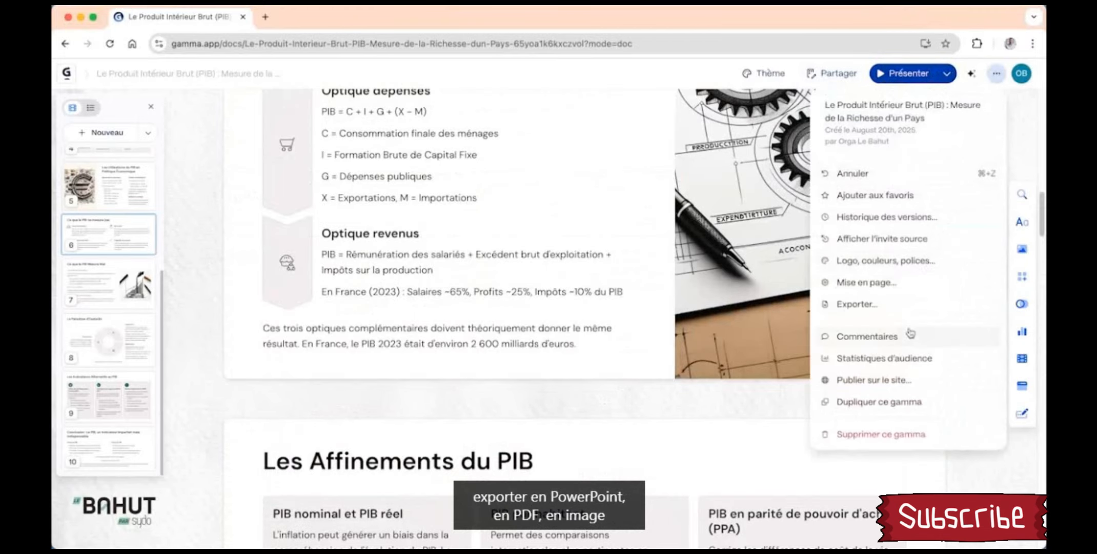
pyautogui.click(896, 304)
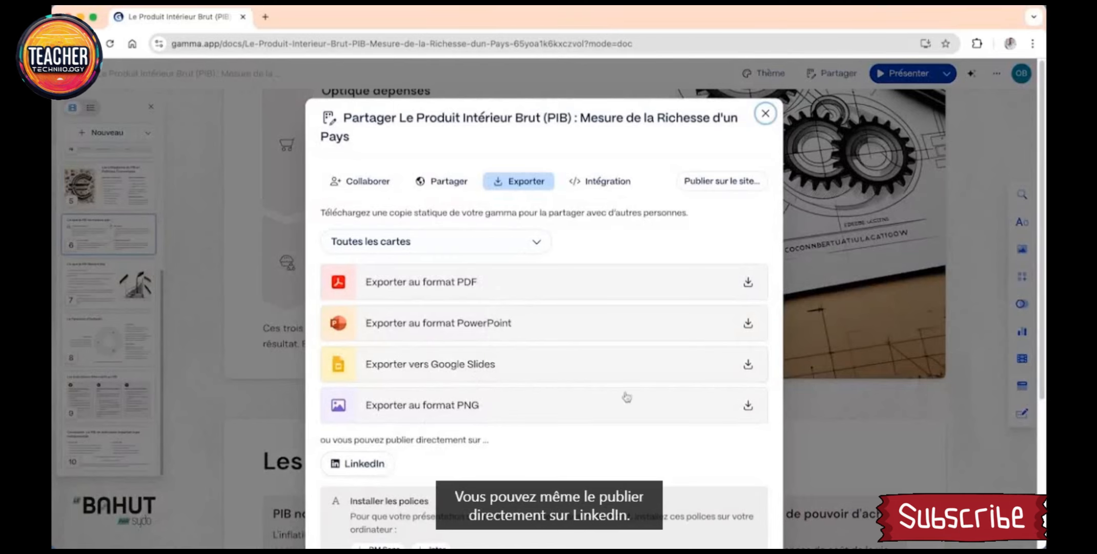
pyautogui.click(765, 113)
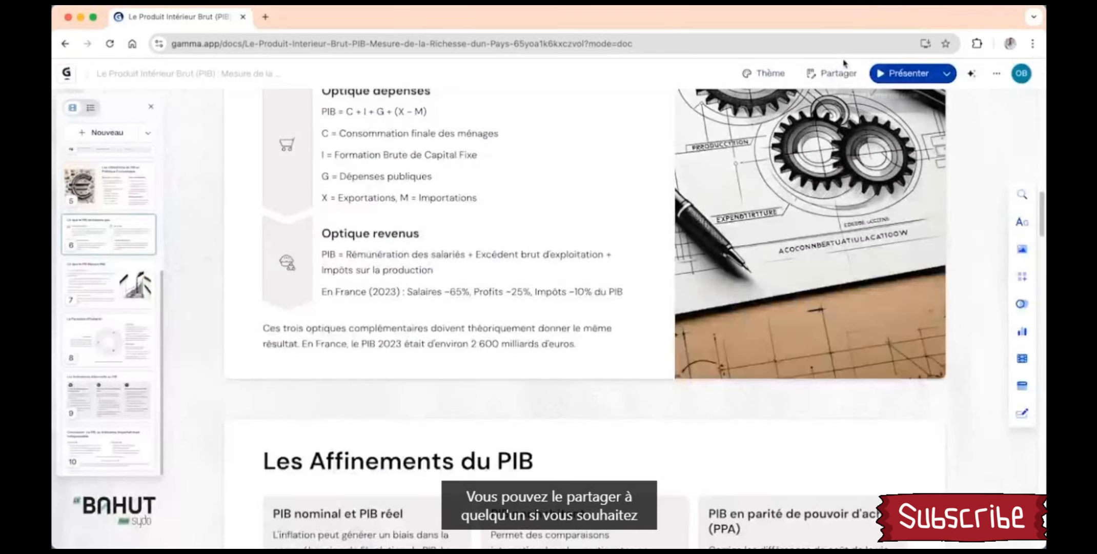
# Examine the presentation's collaboration and link-sharing settings, close them and return to the first slide
pyautogui.click(842, 76)
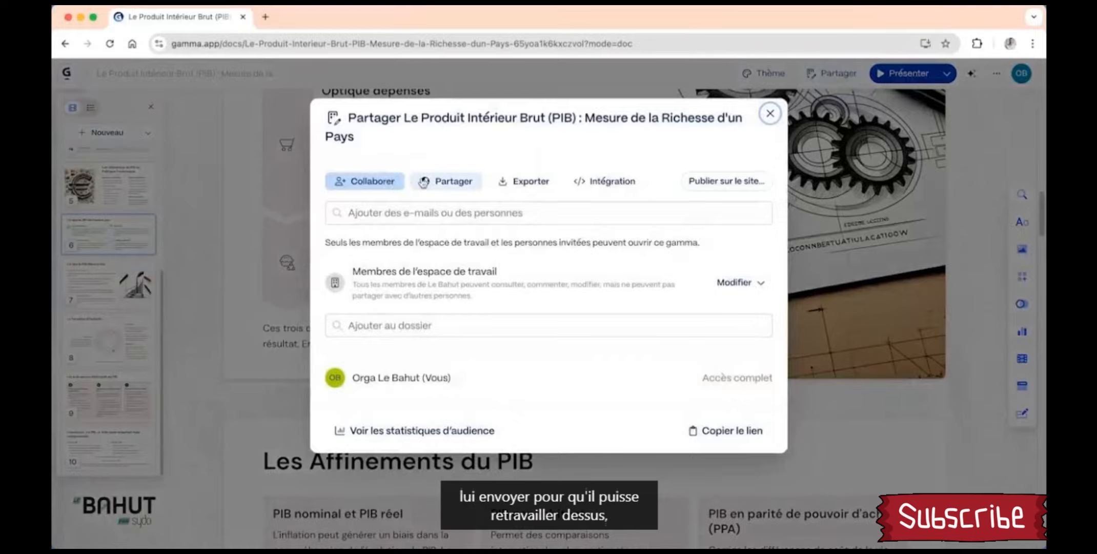
pyautogui.click(446, 181)
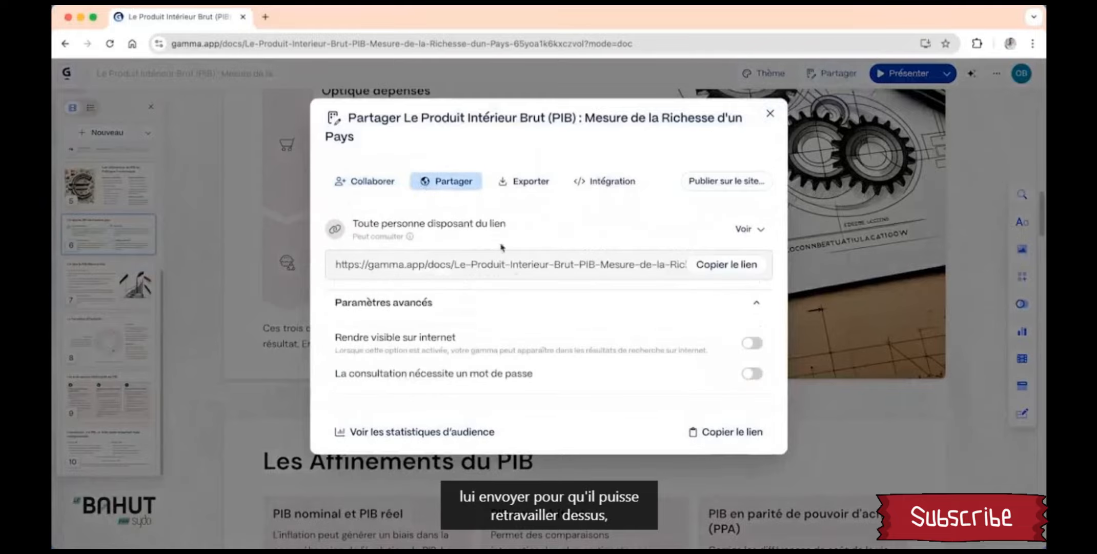
pyautogui.click(770, 114)
pyautogui.scroll(5, 483, 345)
pyautogui.scroll(10, 483, 345)
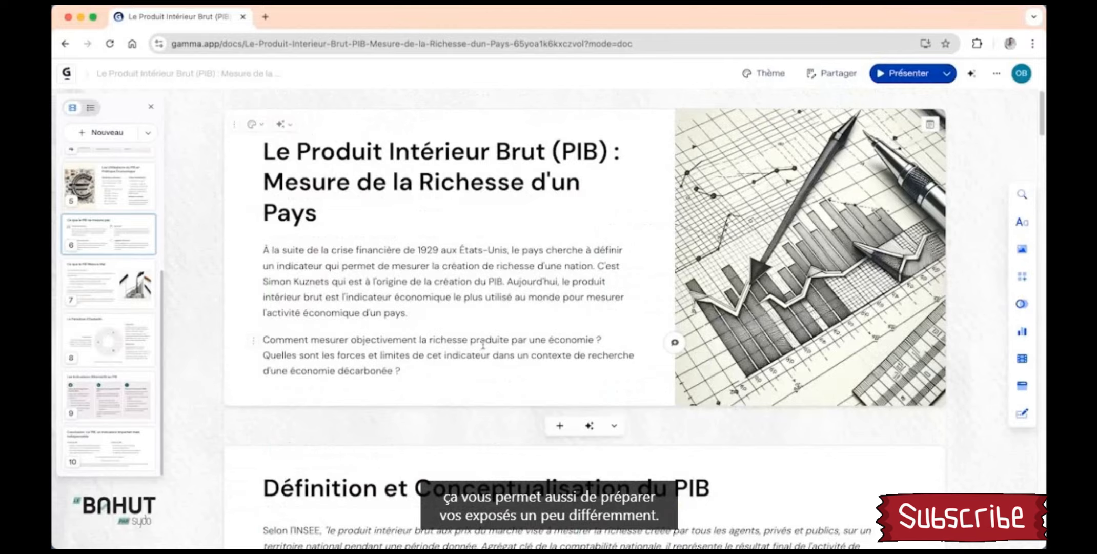
# Restyle the three-approach list on the slide "Les Trois Approches de Mesure du PIB" as an arrow bullet list (Liste à puces fléchées)
pyautogui.scroll(-12, 480, 351)
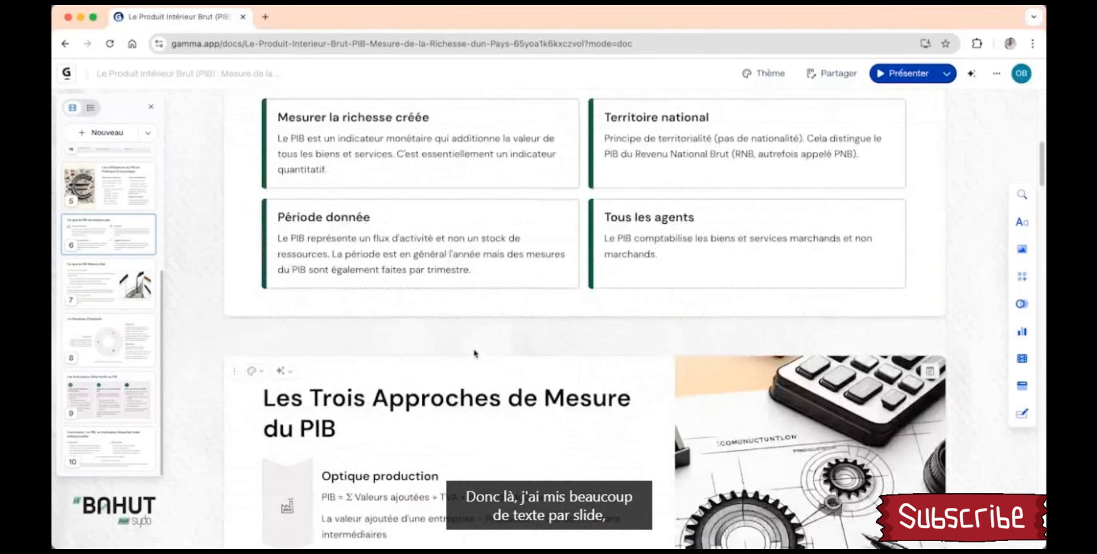
pyautogui.scroll(2, 472, 353)
pyautogui.scroll(-6, 473, 353)
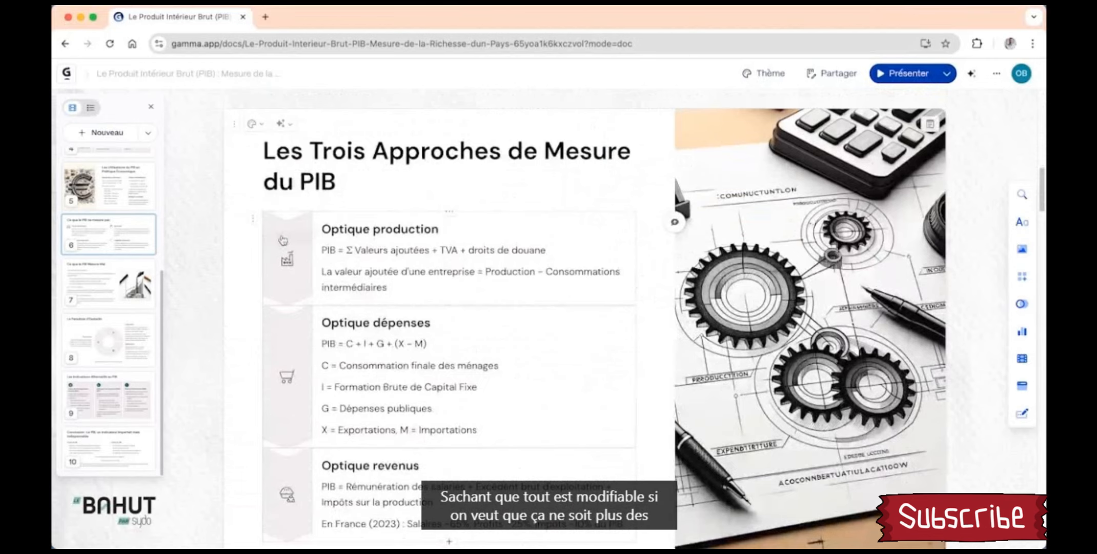
pyautogui.click(254, 220)
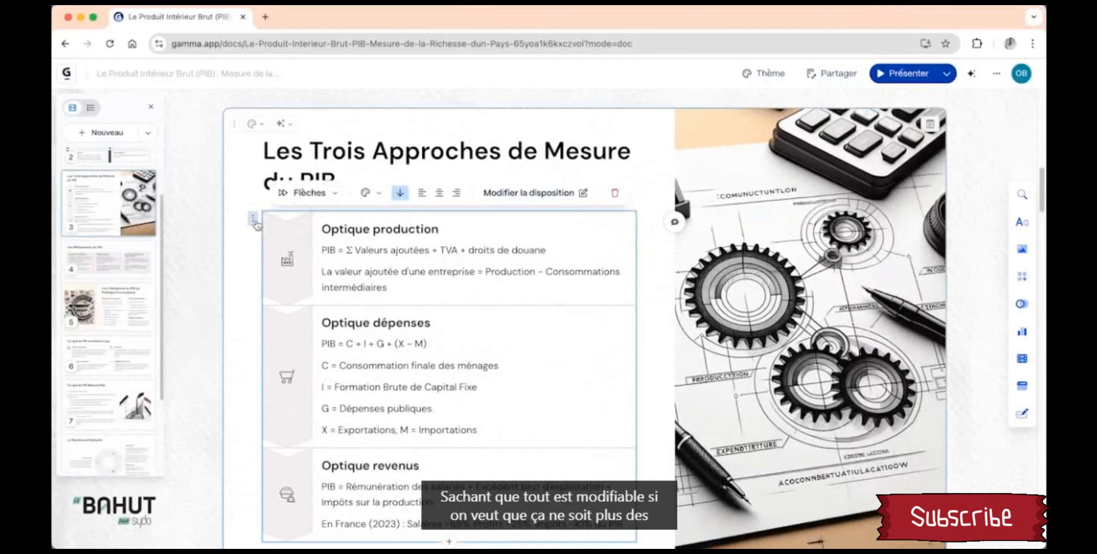
pyautogui.click(298, 192)
pyautogui.moveTo(322, 234)
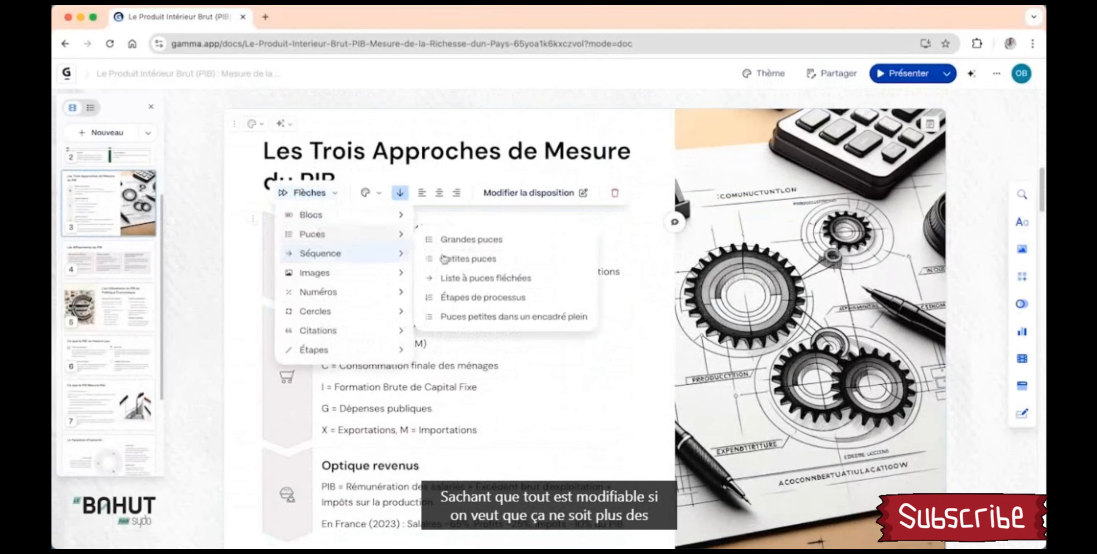
pyautogui.click(454, 277)
# Switch the layout of the three-approach list to the numeric style Statistiques
pyautogui.click(353, 192)
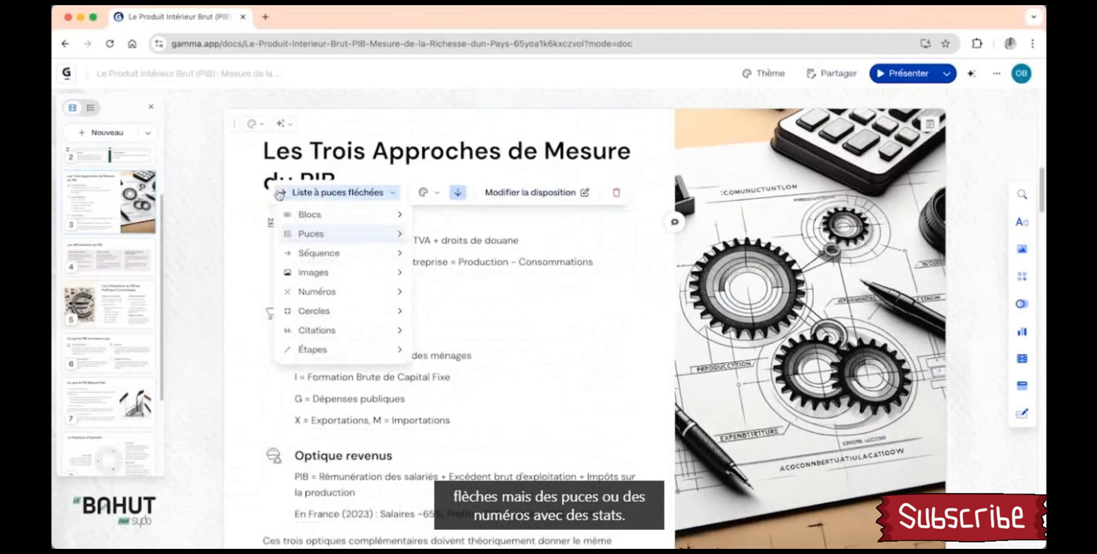
pyautogui.moveTo(336, 296)
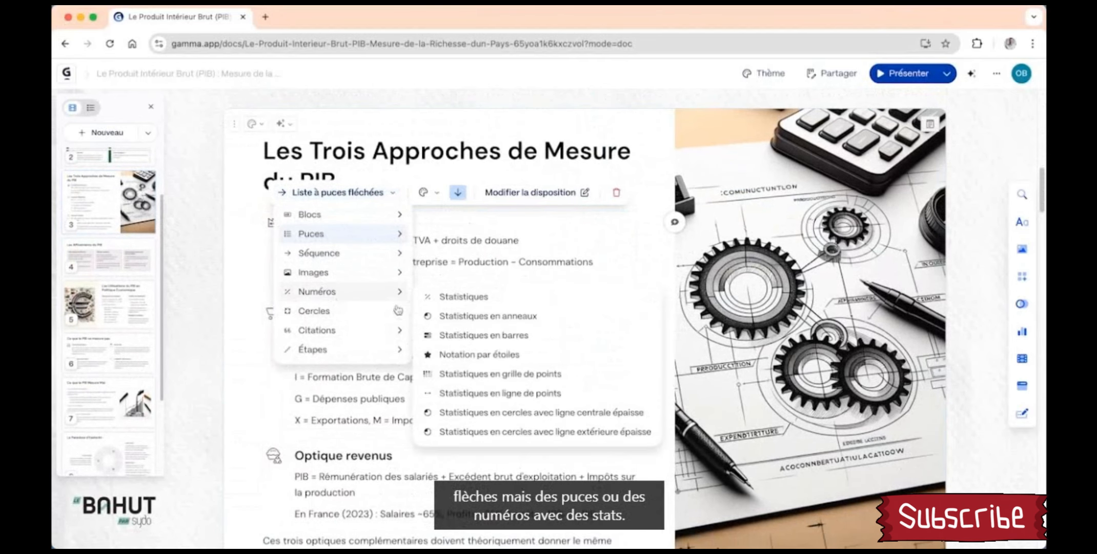
pyautogui.click(446, 296)
# Change the three approaches to solid blocks with icons (Blocs unis avec icônes) and look over the blocks down to "Optique revenus"
pyautogui.click(264, 192)
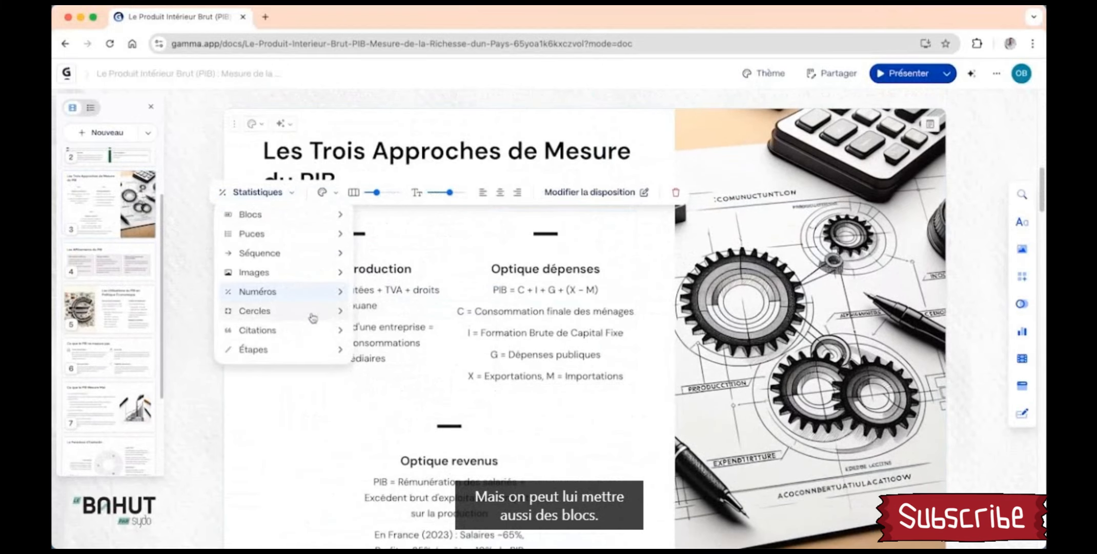
pyautogui.moveTo(295, 219)
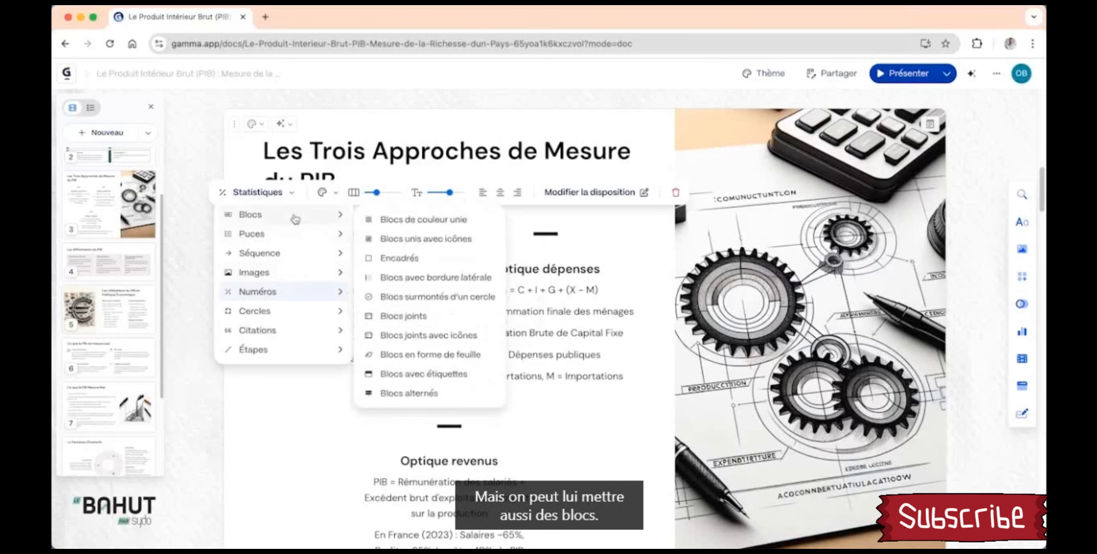
pyautogui.click(404, 237)
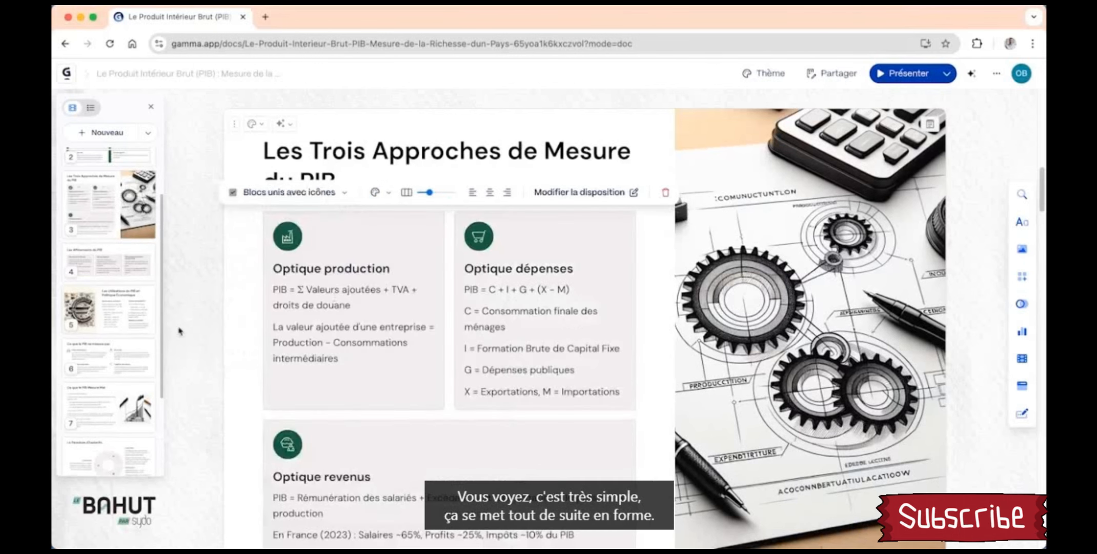
pyautogui.scroll(-4, 221, 323)
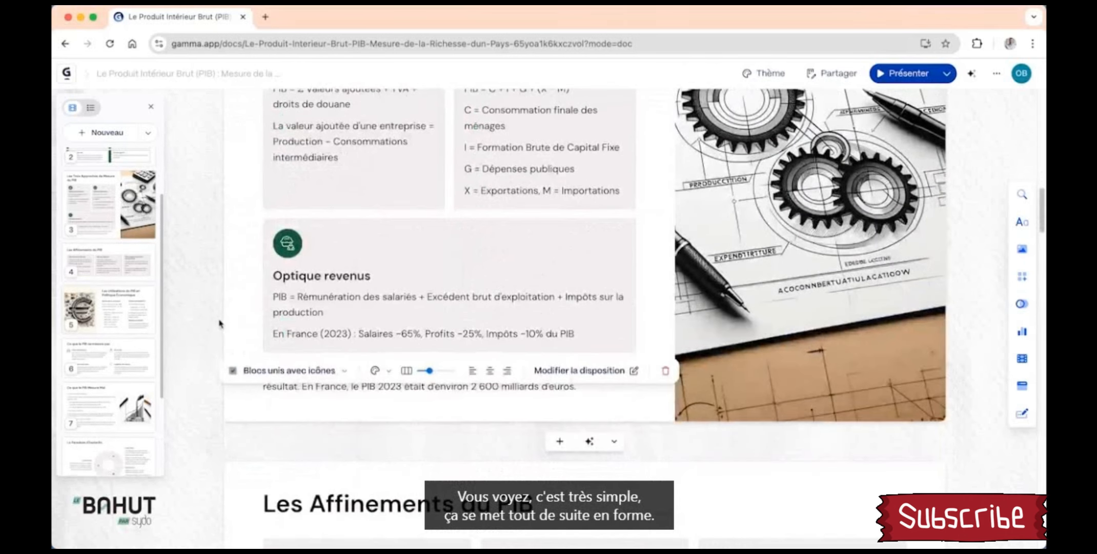
pyautogui.press('super+a')
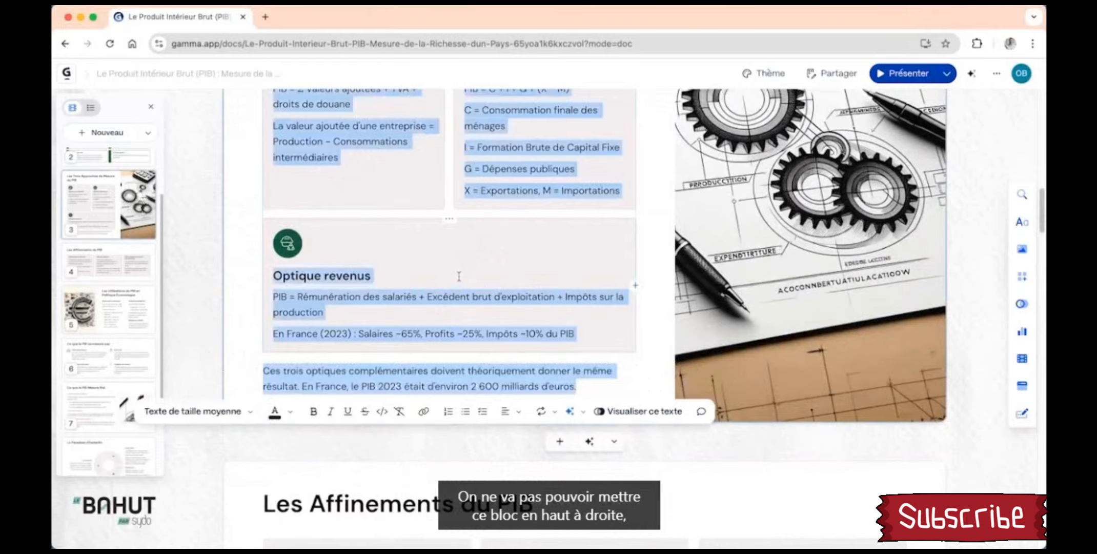
pyautogui.click(470, 255)
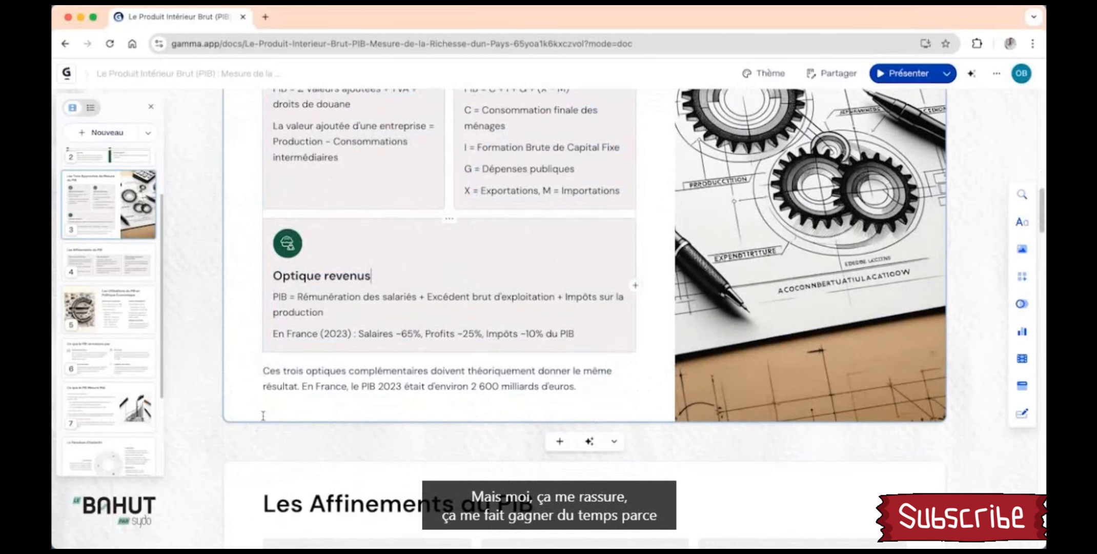
# Change the capital A of "Affinements" to lowercase in the title of the slide "Les Affinements du PIB"
pyautogui.scroll(-6, 259, 420)
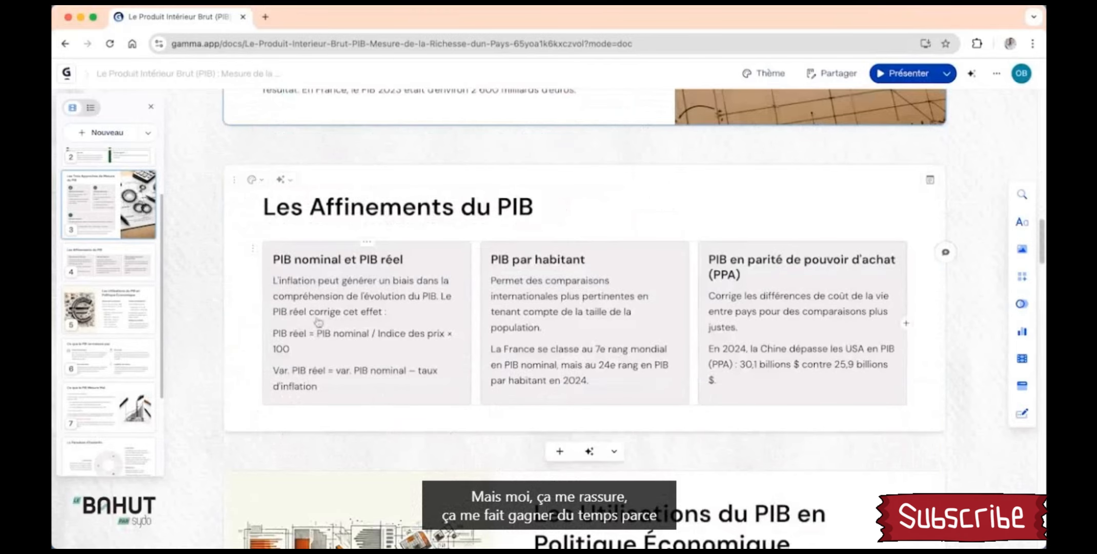
pyautogui.click(324, 207)
pyautogui.press('BackSpace')
pyautogui.write('a')
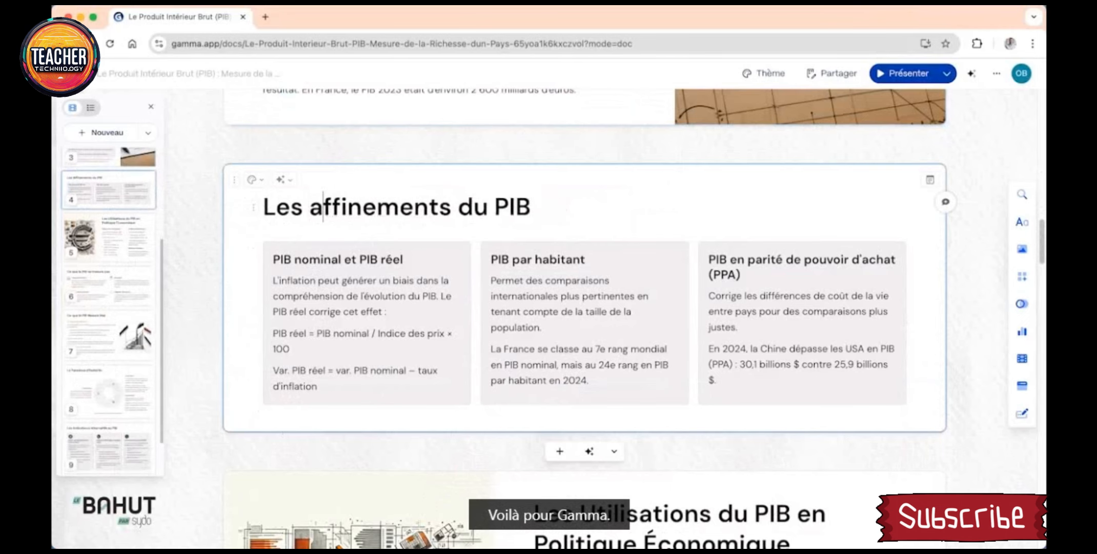